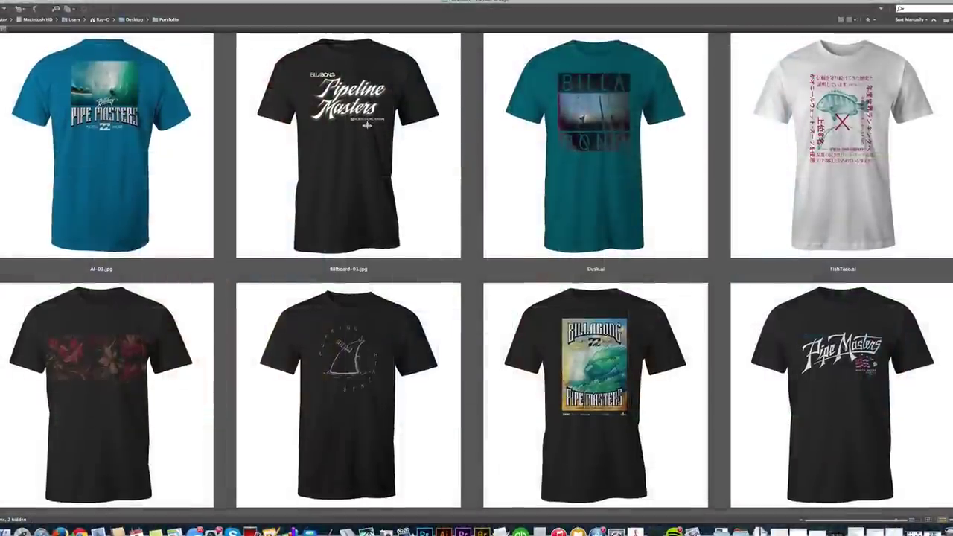
- Scroll the Layers panel and select the COLOR (adjust with hue/saturation) layer
scroll(477, 268, down, 5)
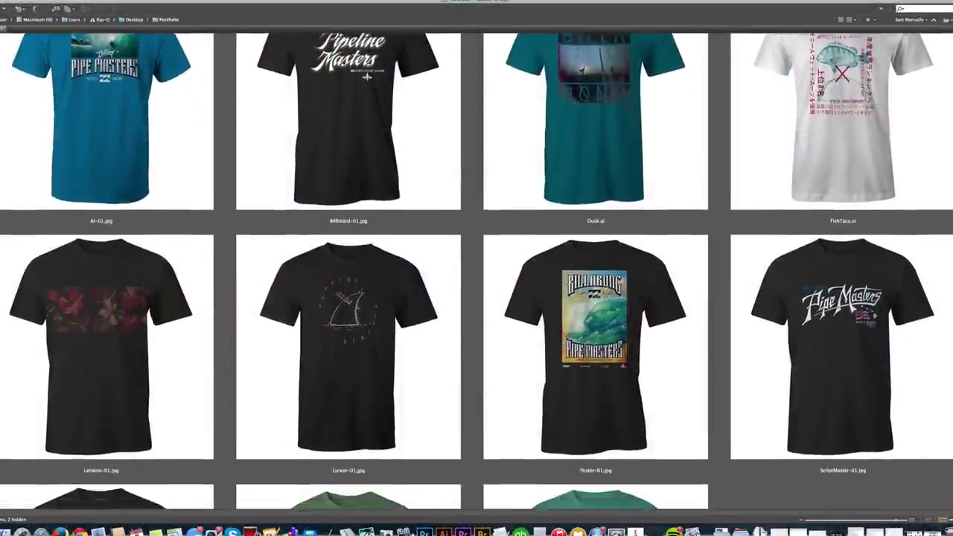
scroll(477, 268, down, 3)
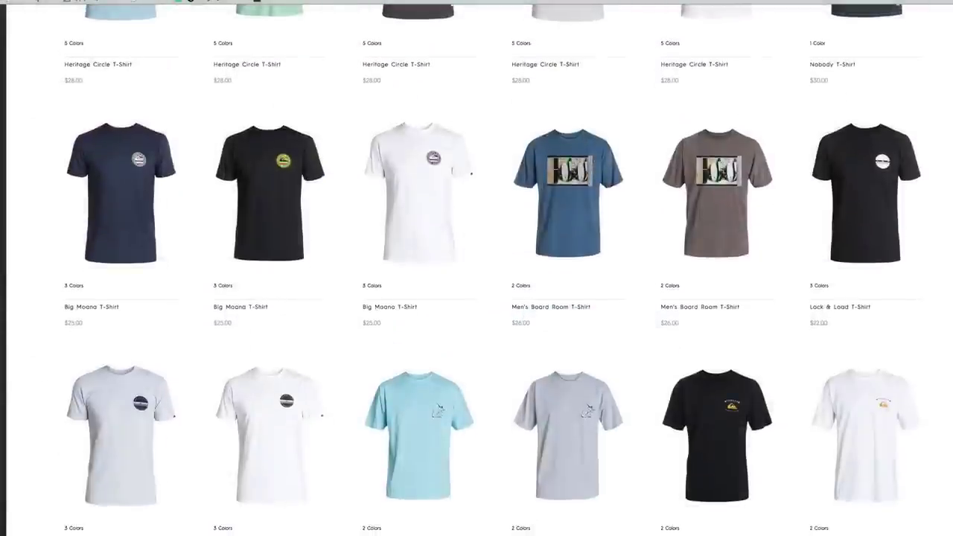
scroll(476, 268, down, 5)
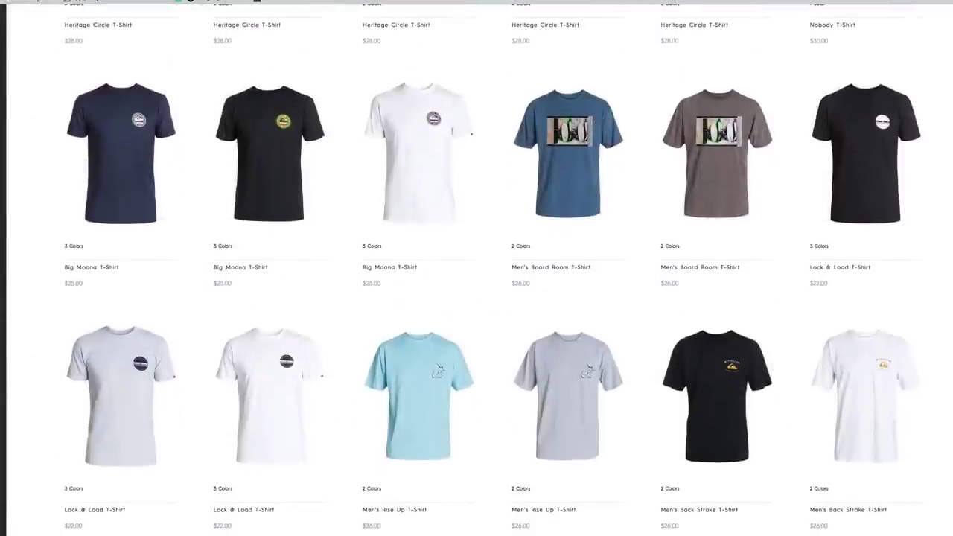
scroll(477, 268, down, 5)
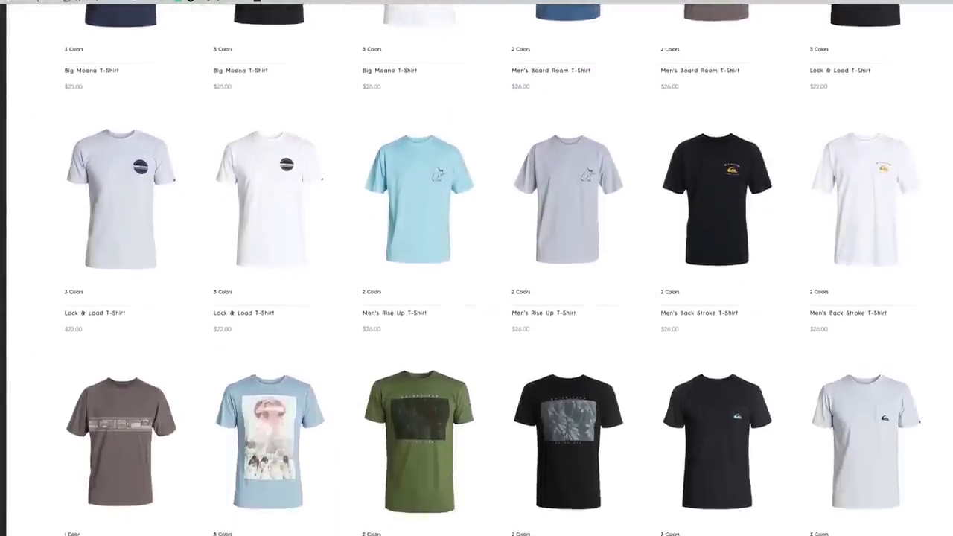
scroll(476, 268, down, 1)
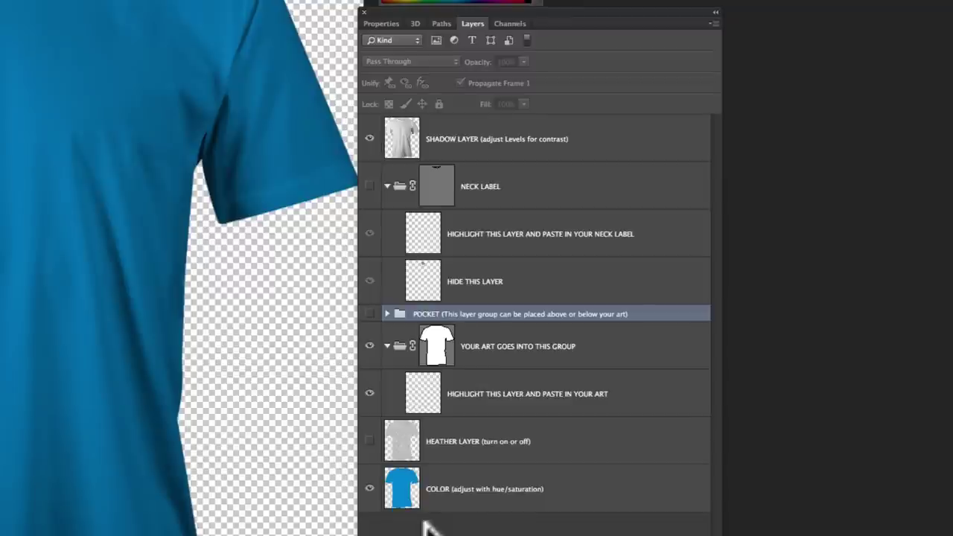
click(469, 492)
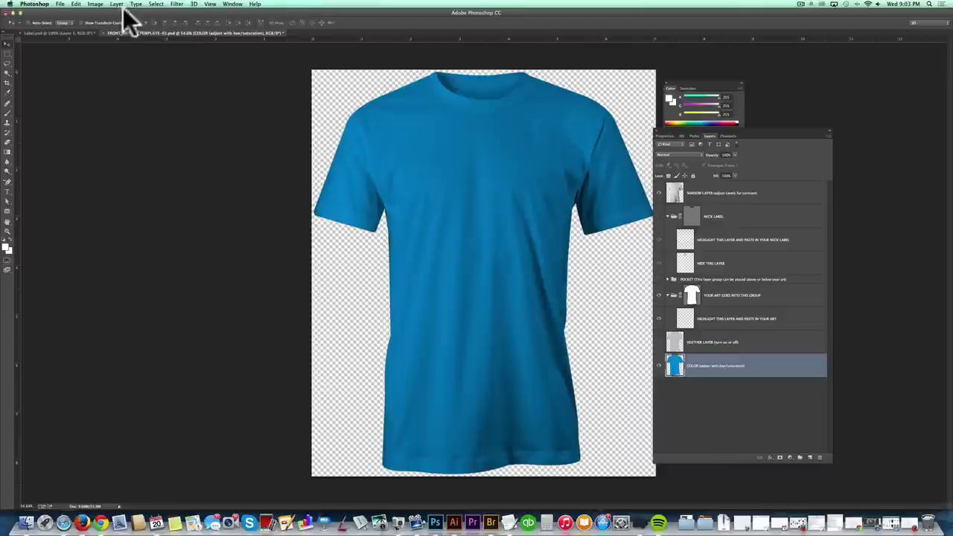
- Apply Hue/Saturation to the COLOR layer with hue -133 and saturation -100
click(95, 4)
mouse_move(104, 23)
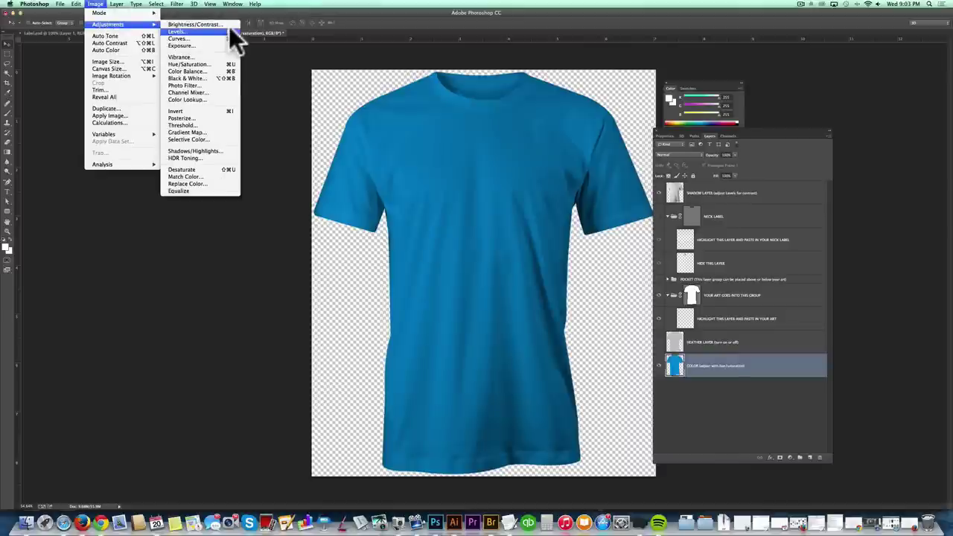
click(223, 65)
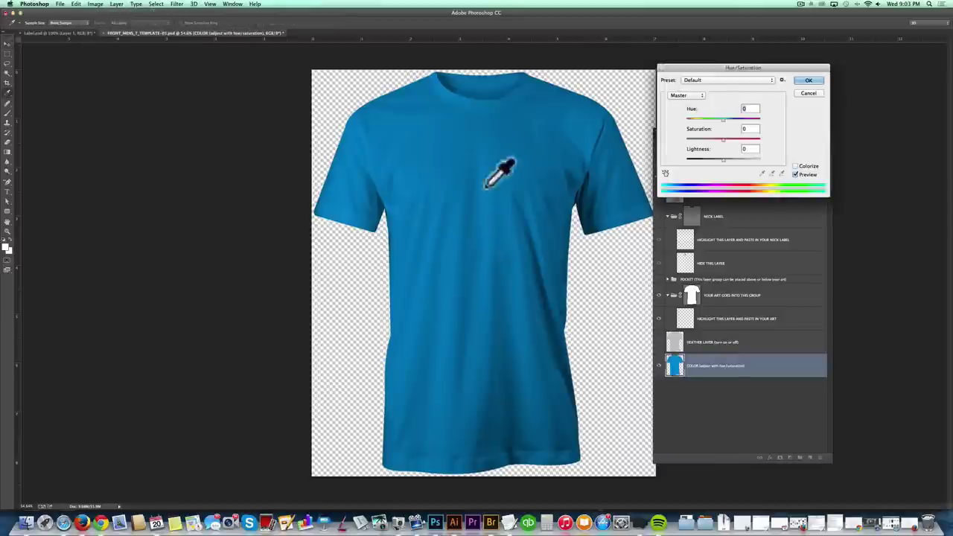
drag(722, 117, 722, 138)
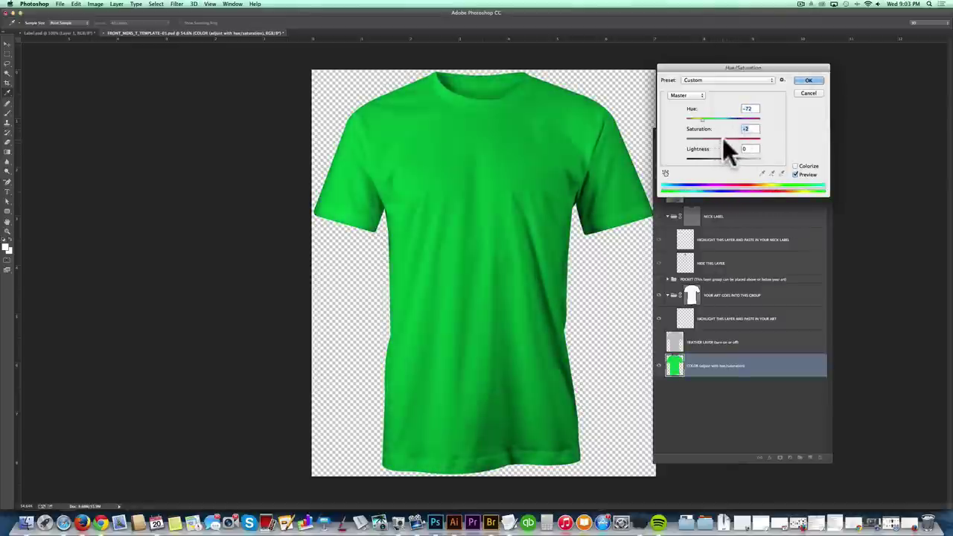
click(725, 158)
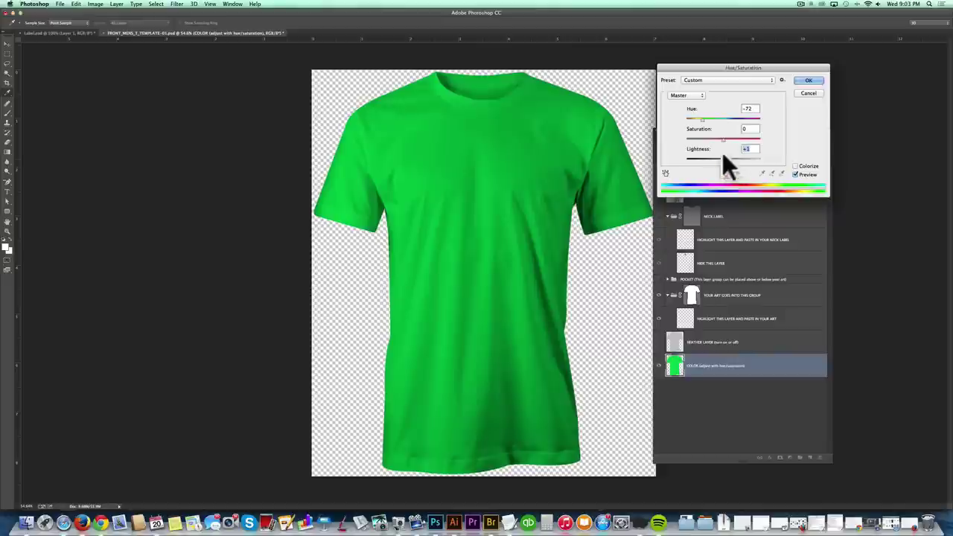
drag(701, 118, 693, 118)
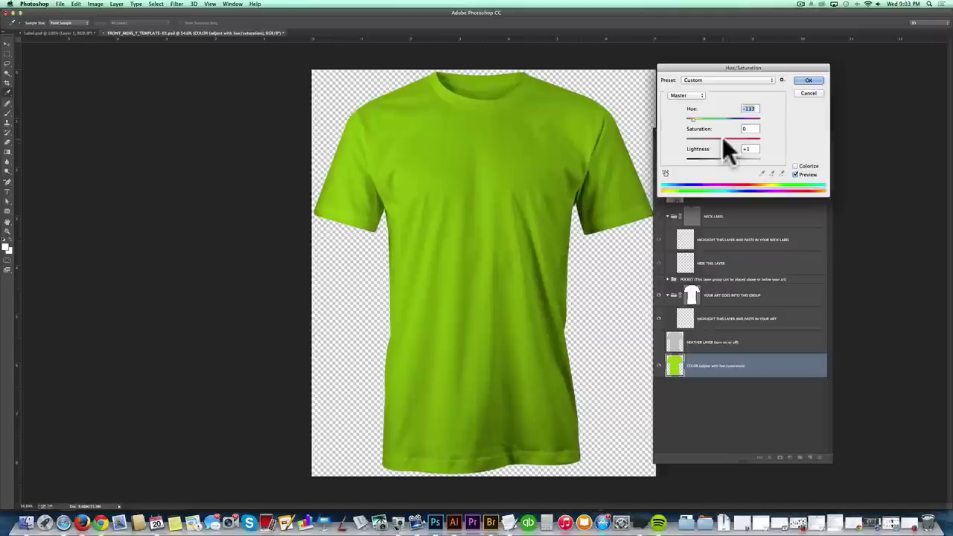
drag(722, 137, 650, 135)
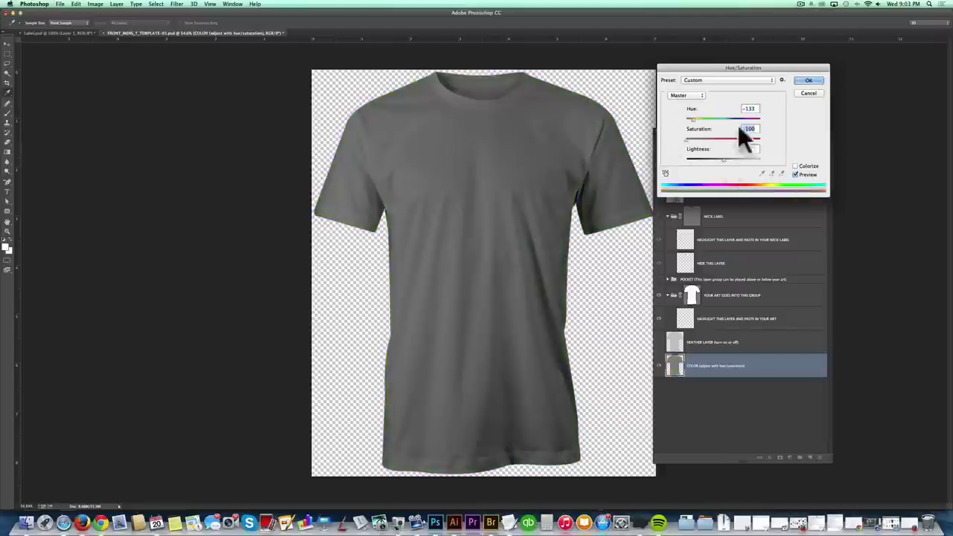
click(808, 79)
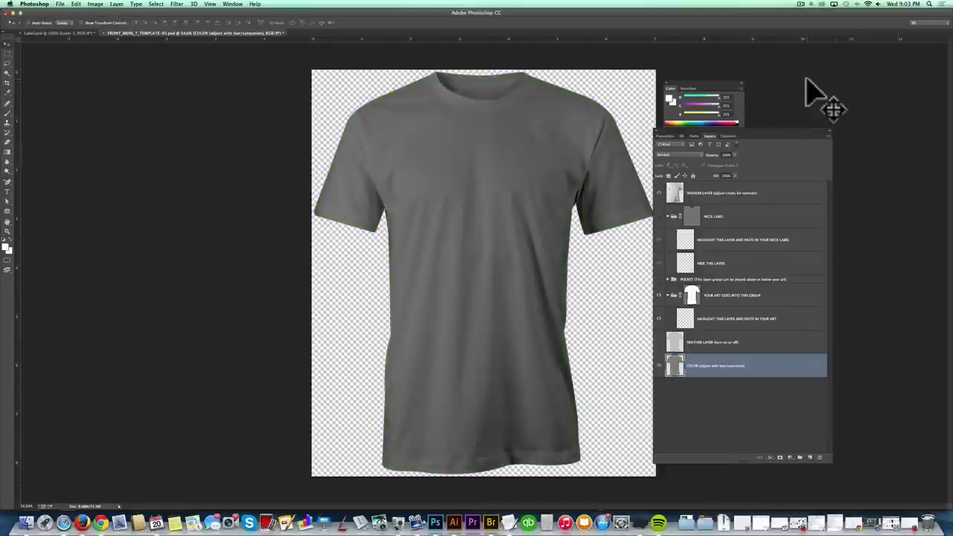
- Make the HEATHER LAYER visible and lower its opacity for a subtler texture
click(660, 344)
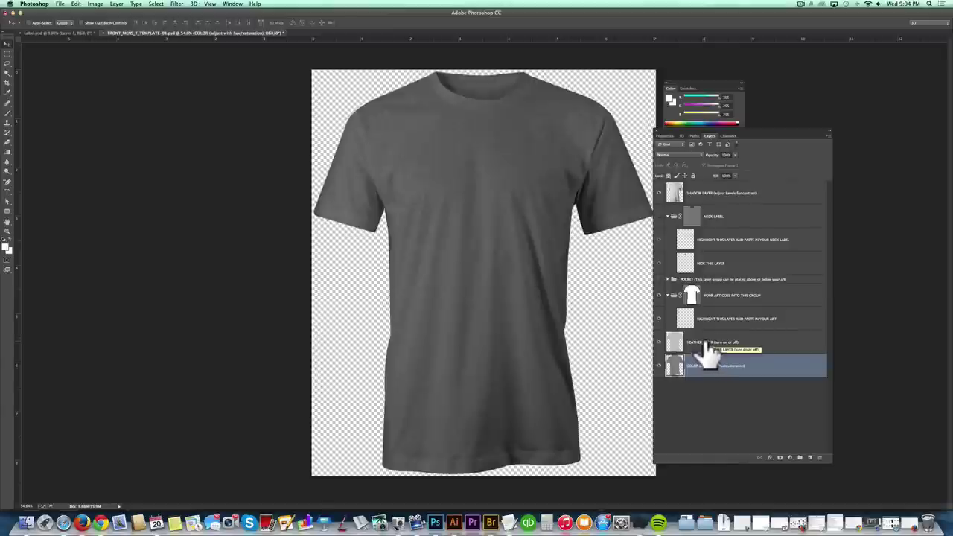
click(693, 344)
drag(736, 161, 733, 162)
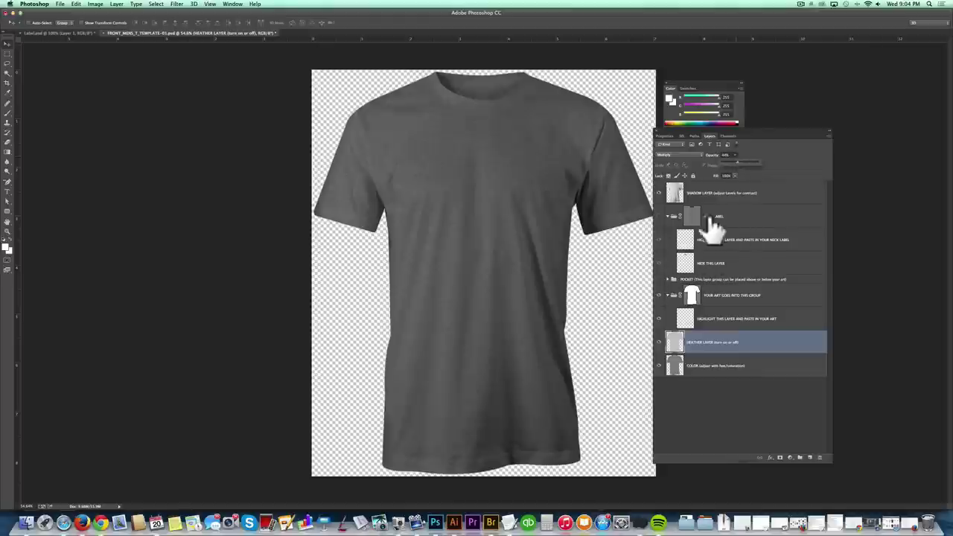
- Make the NECK LABEL group visible and expand it to show its layers
click(659, 216)
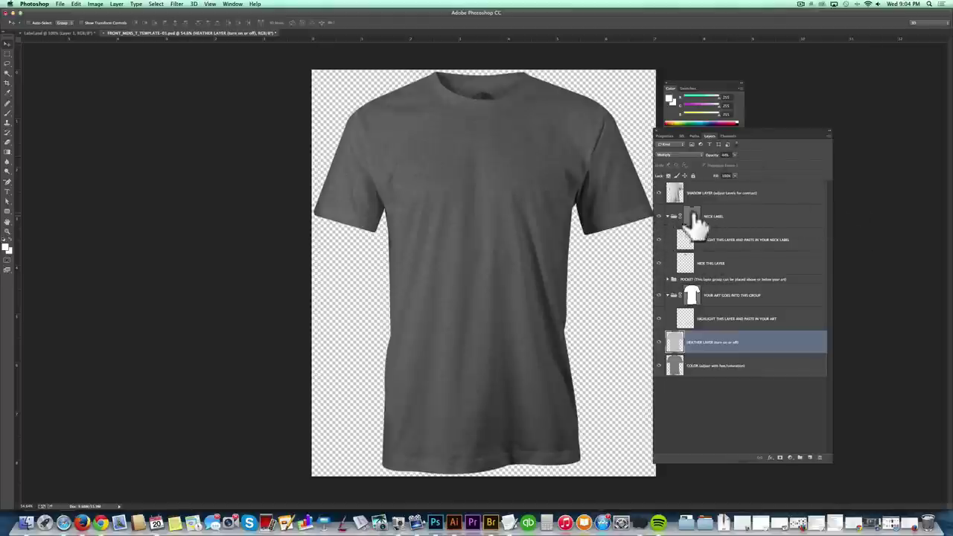
click(716, 216)
click(668, 216)
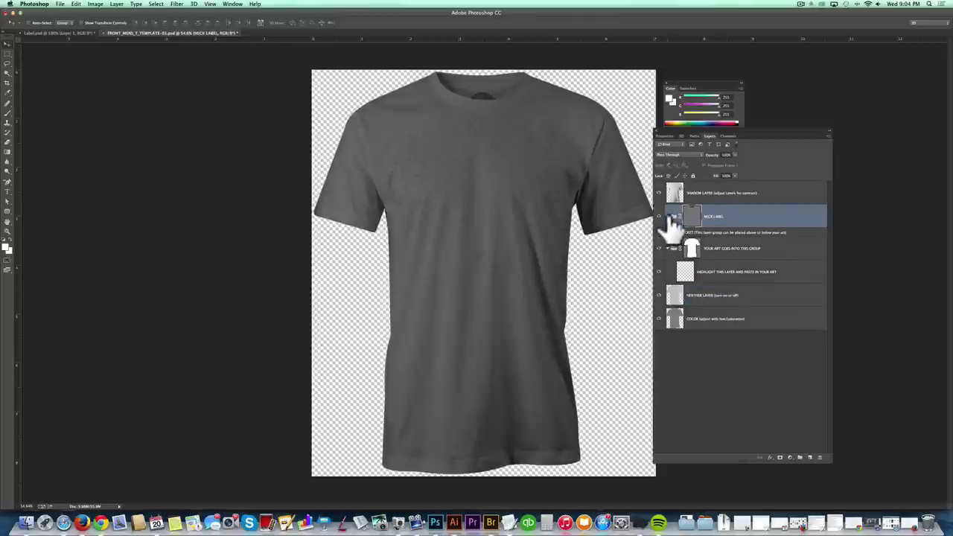
click(669, 217)
click(671, 217)
click(669, 216)
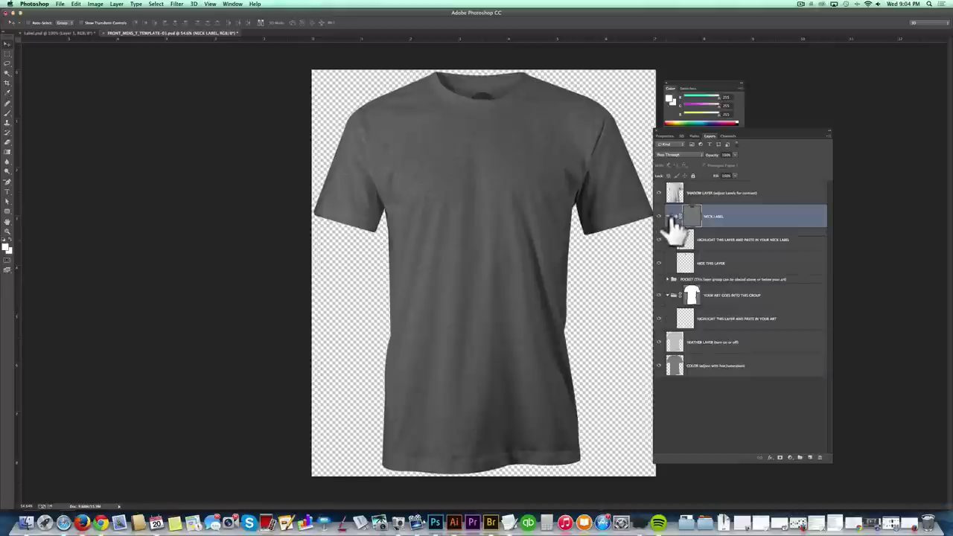
click(670, 216)
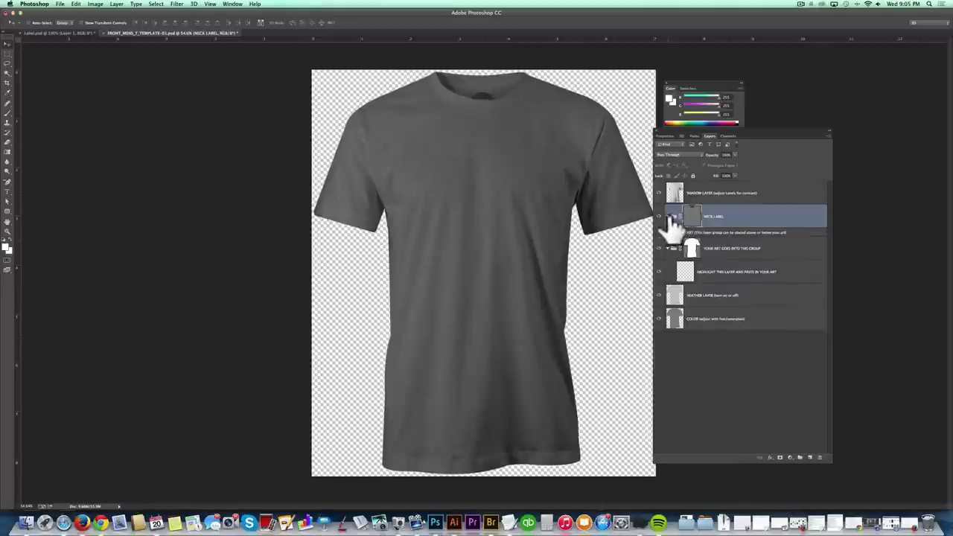
click(669, 217)
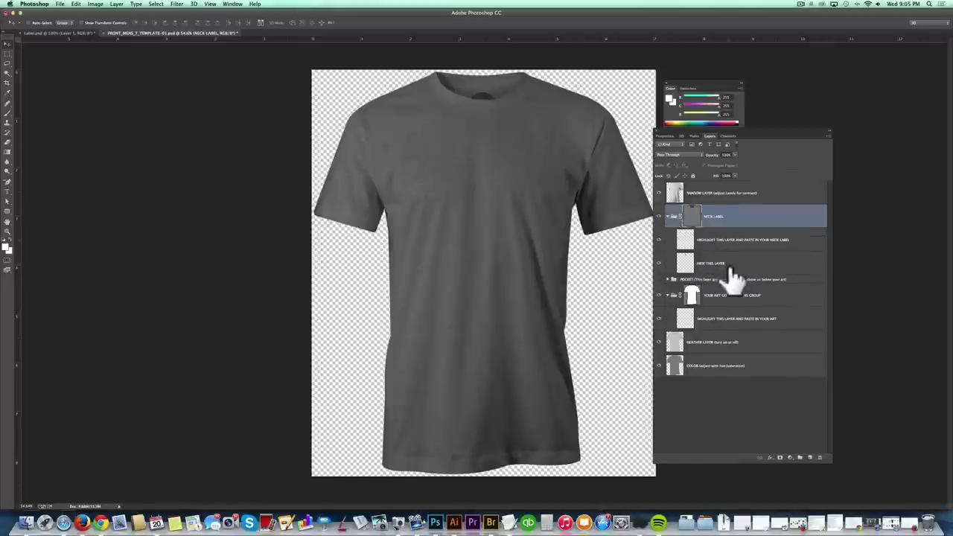
- Hide the HIDE THIS LAYER placeholder inside the NECK LABEL group
click(721, 265)
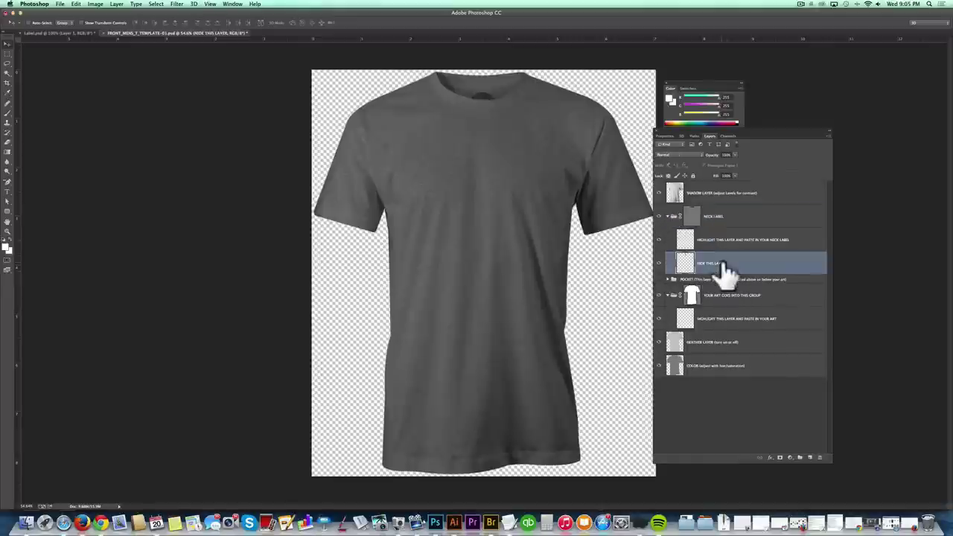
click(658, 263)
click(658, 263)
click(660, 264)
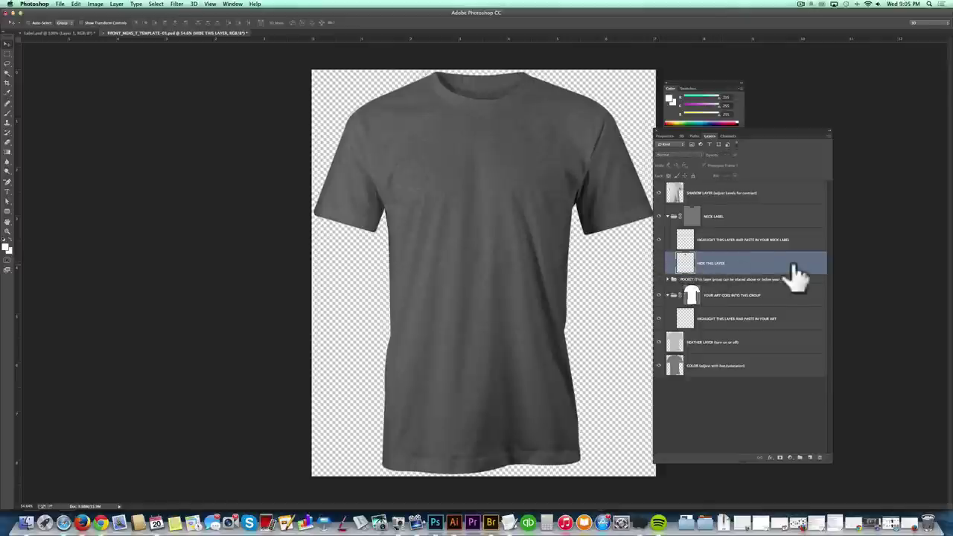
- Bring the red Vector Lab label from Label.psd into the template's collar
click(36, 33)
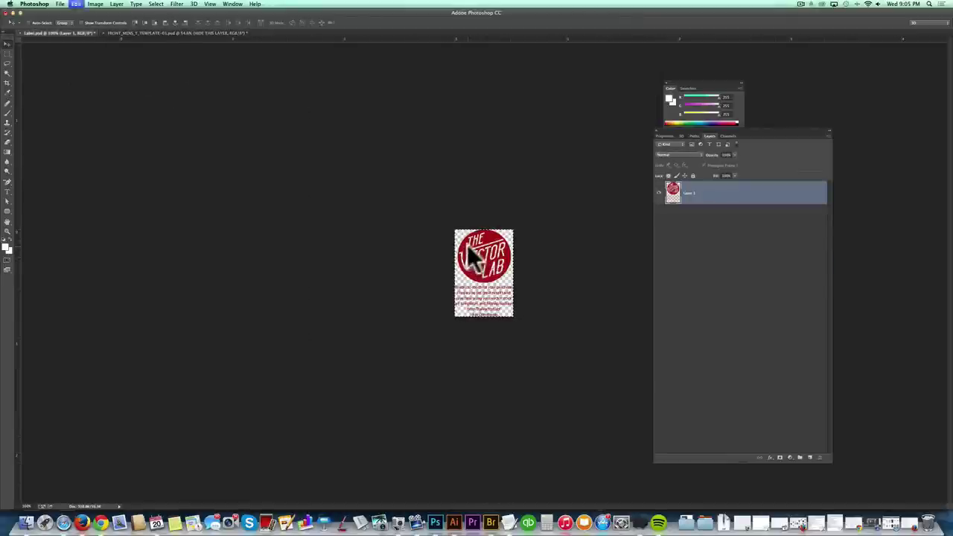
click(134, 33)
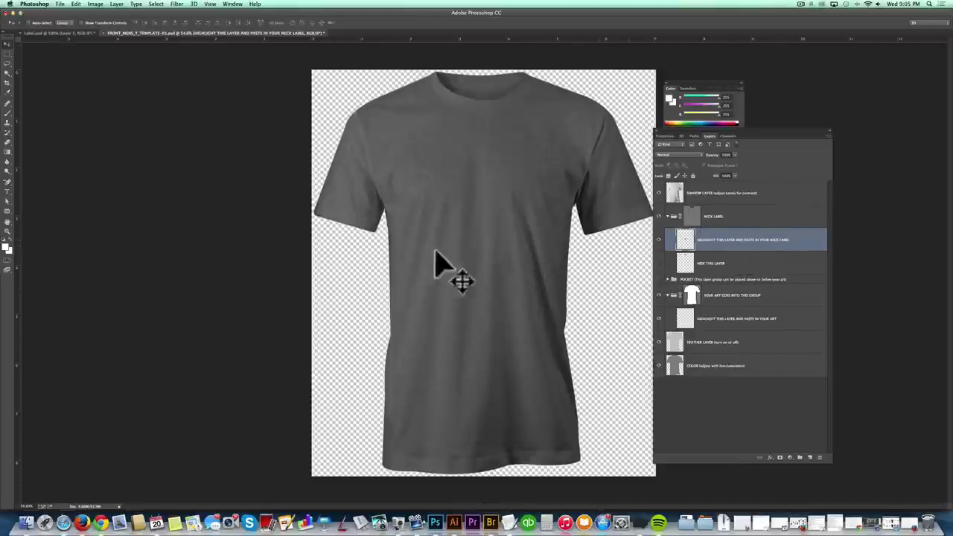
drag(484, 266, 483, 108)
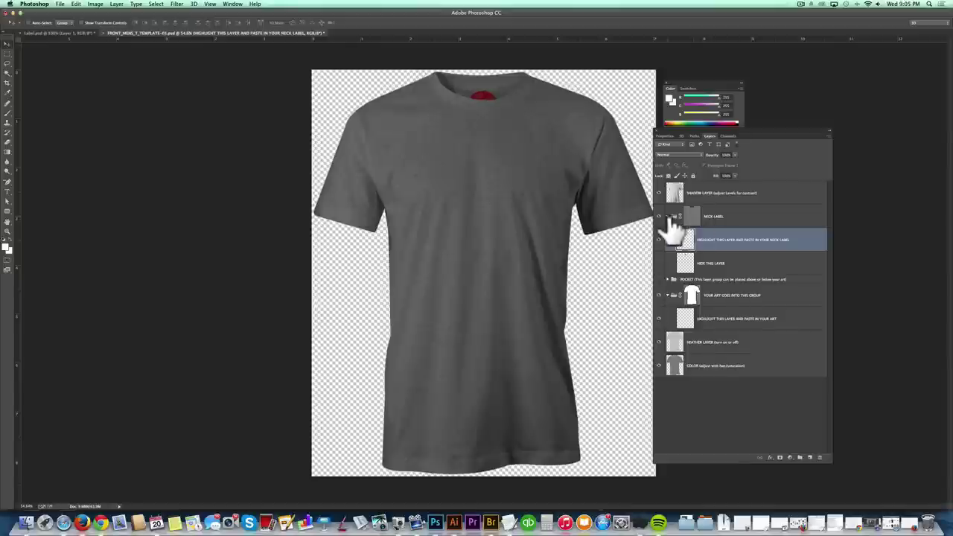
- Make the POCKET group visible, expand it, and select its POCKET COLOR layer
click(659, 280)
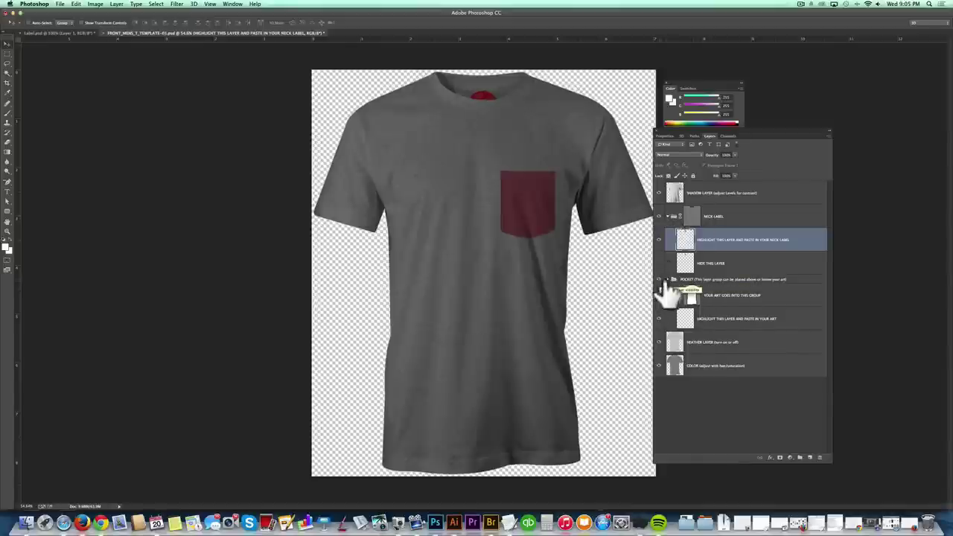
click(668, 280)
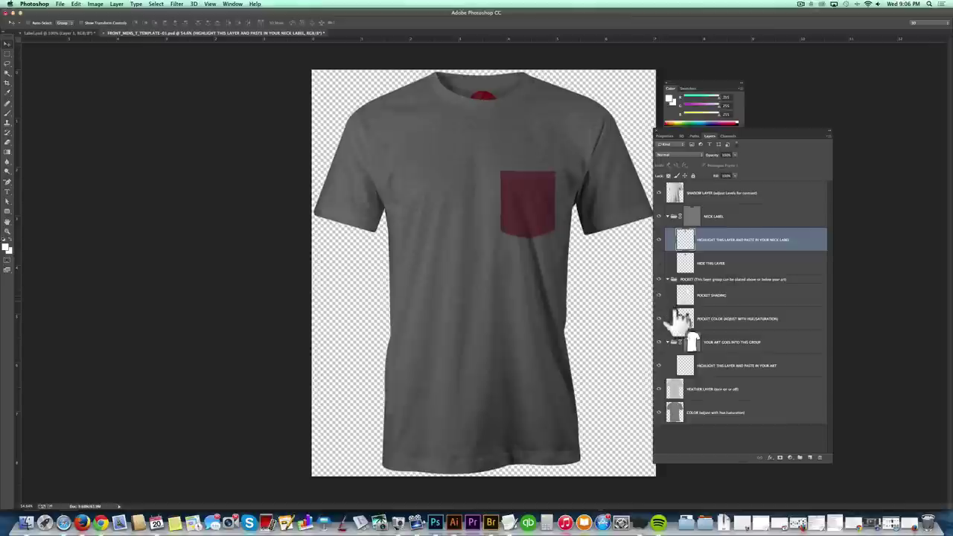
click(722, 318)
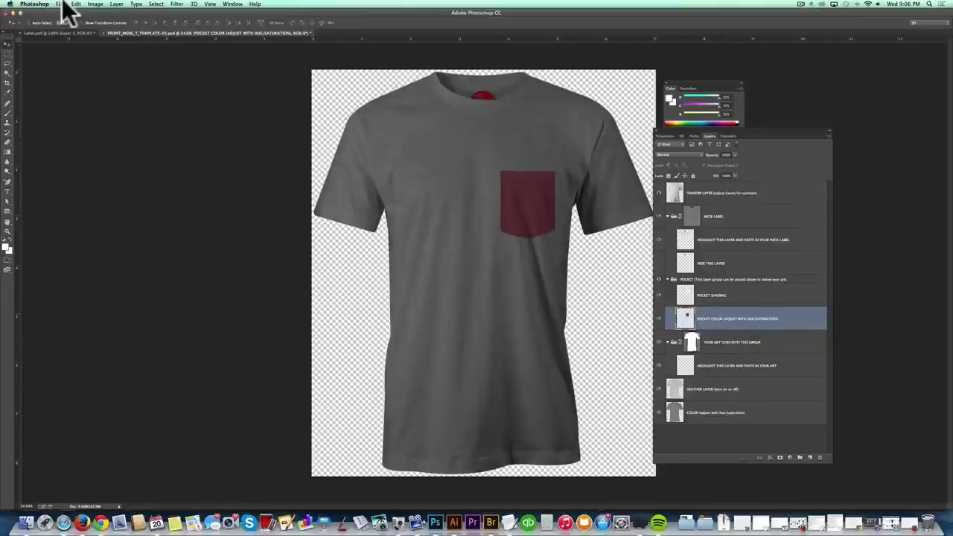
- Tint the pocket to hue about -30 with raised saturation, then hide the POCKET group
click(95, 5)
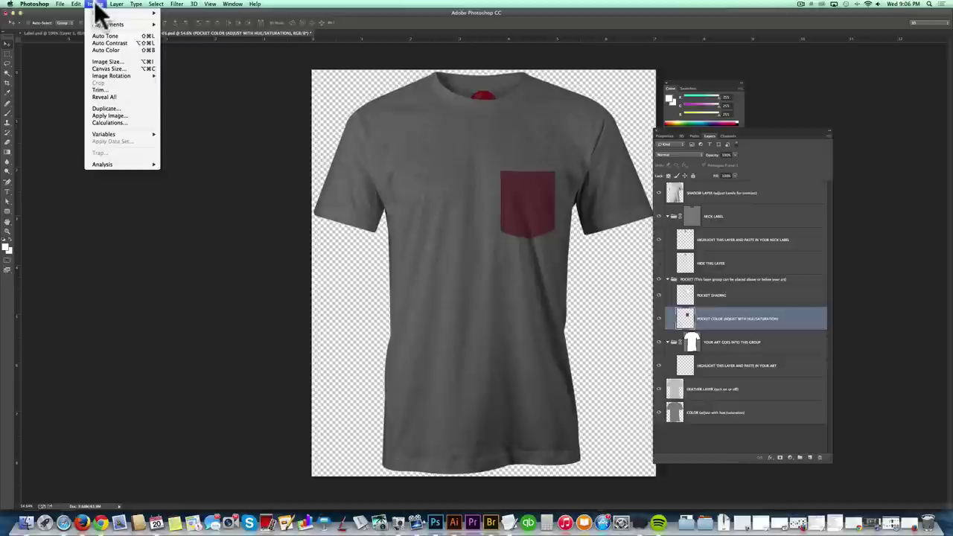
mouse_move(96, 25)
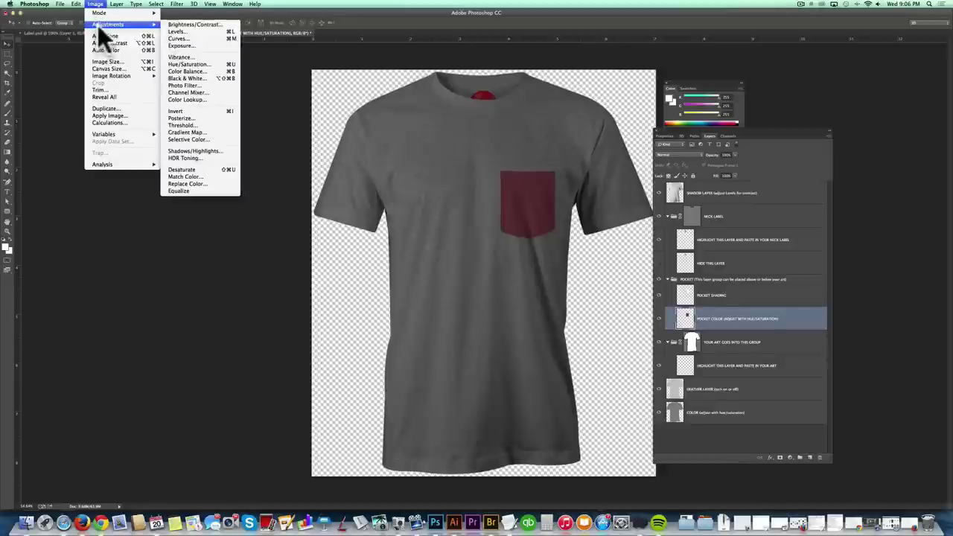
click(175, 64)
drag(719, 119, 751, 139)
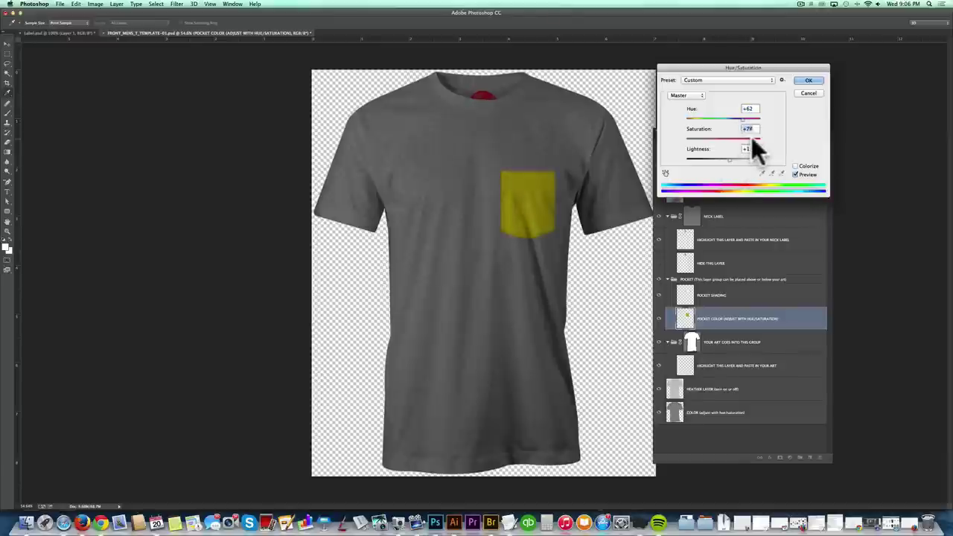
click(731, 159)
click(819, 80)
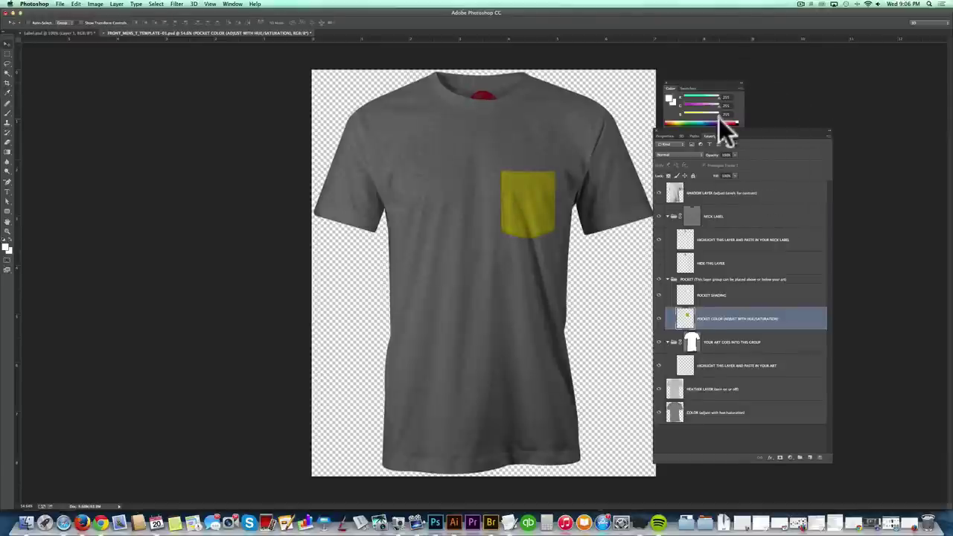
click(658, 281)
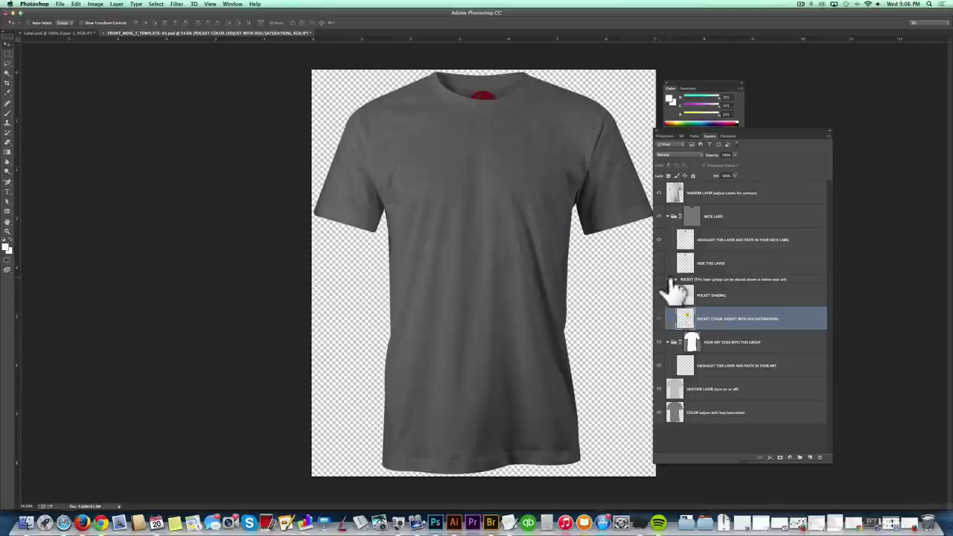
click(668, 280)
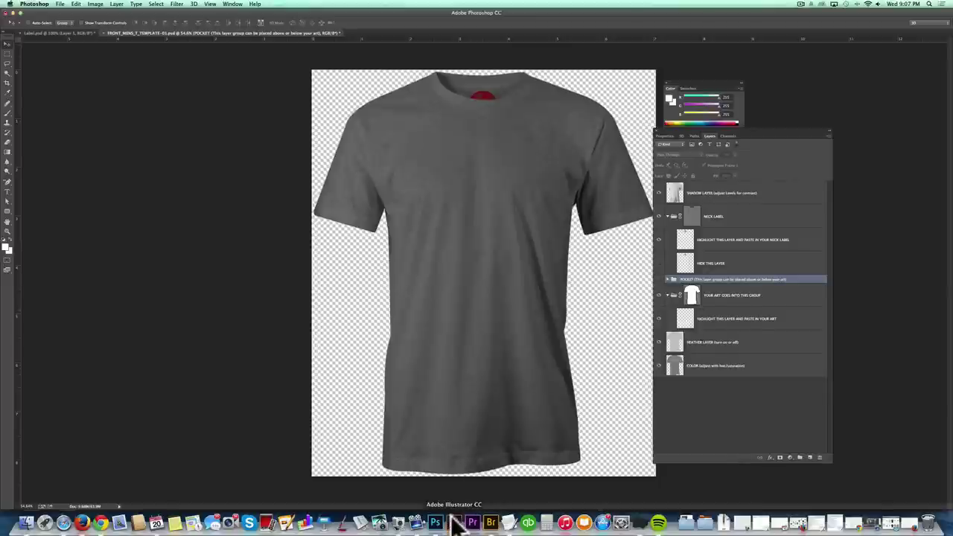
- Select the whole Vector Lab logo in Illustrator with Cmd+A and return to Photoshop
click(455, 522)
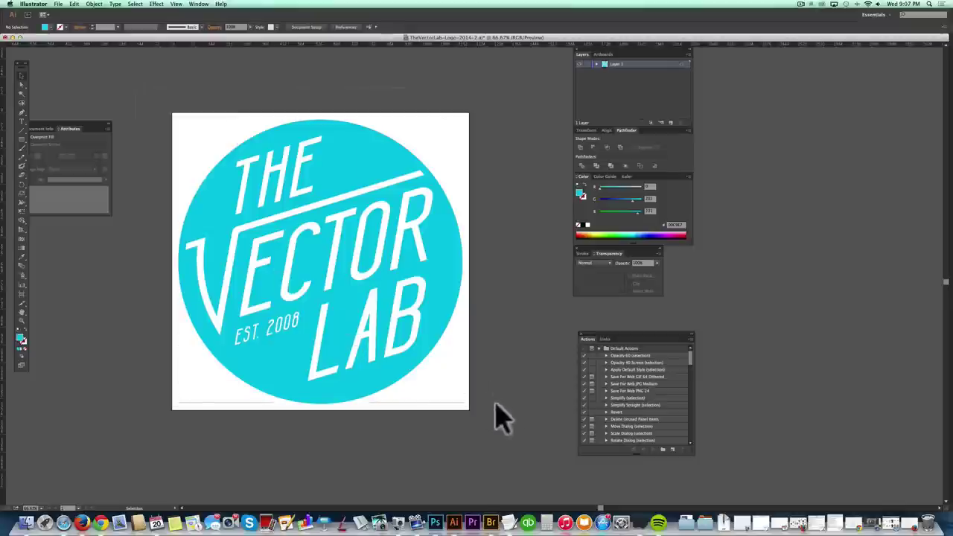
key(super+a)
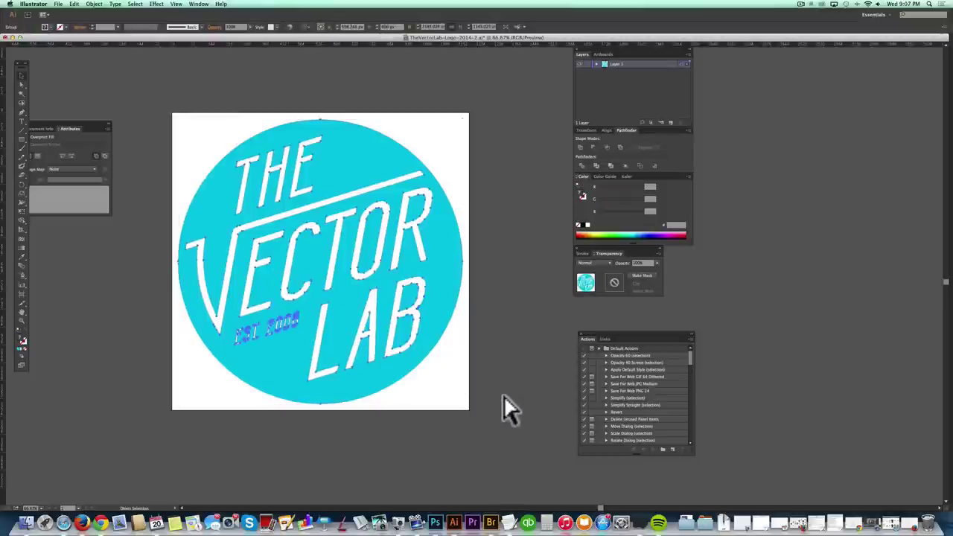
click(435, 522)
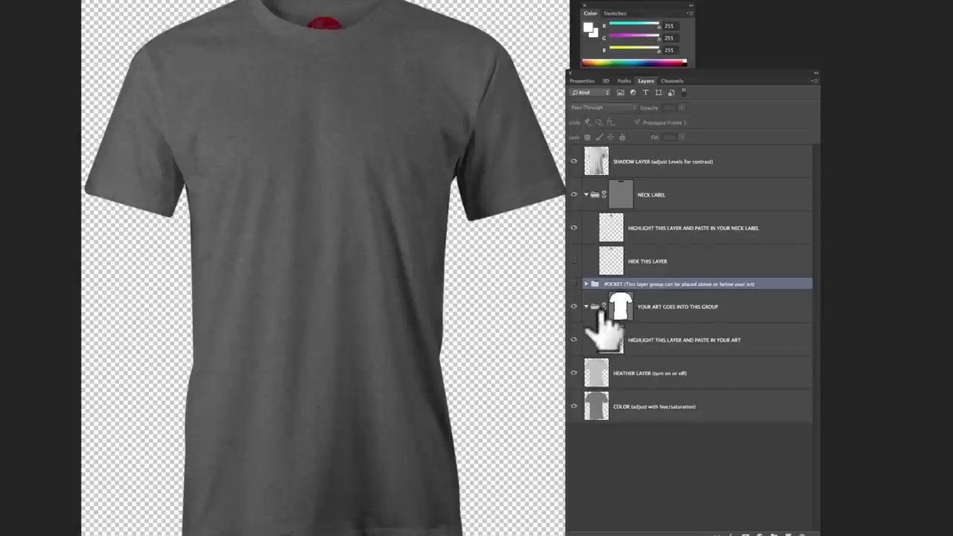
- Target the HIGHLIGHT THIS LAYER AND PASTE IN YOUR ART layer and paste the logo
click(588, 306)
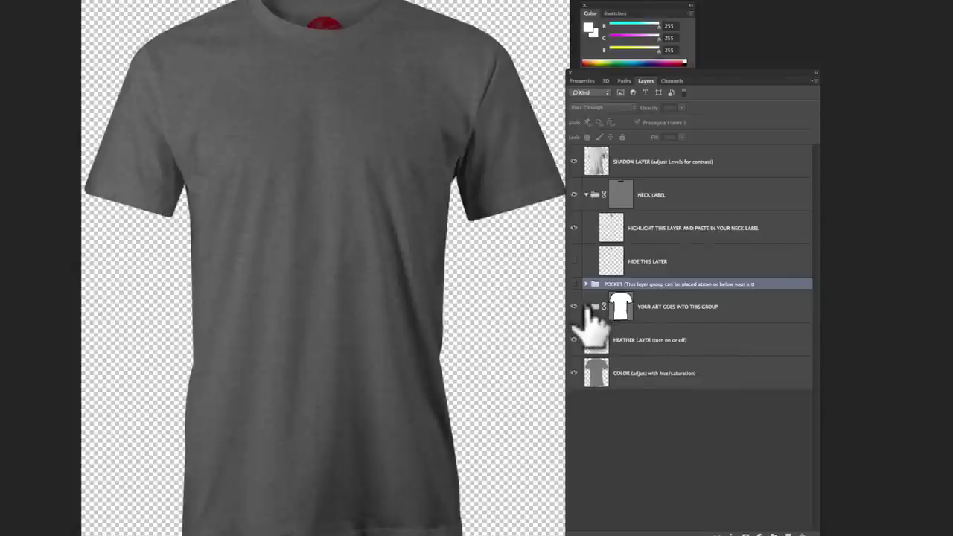
click(587, 306)
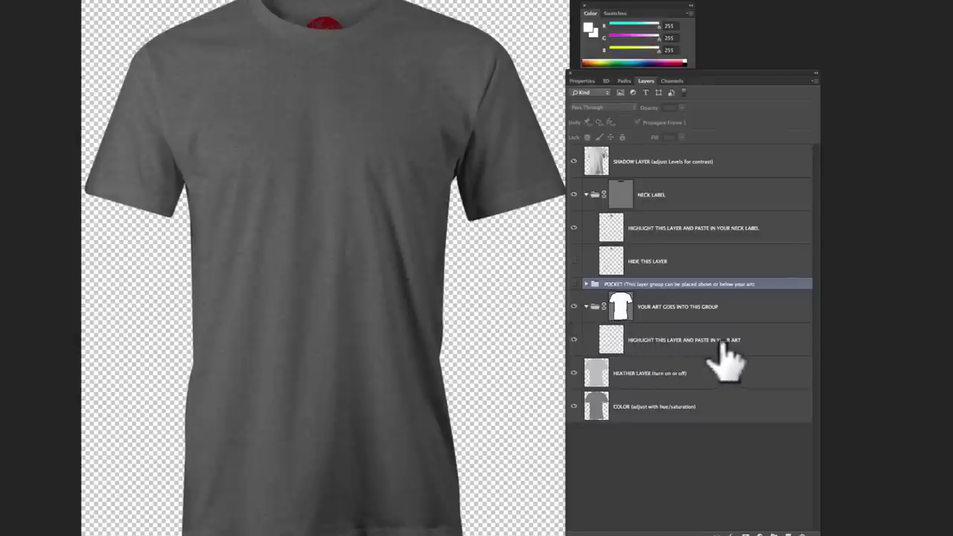
click(680, 341)
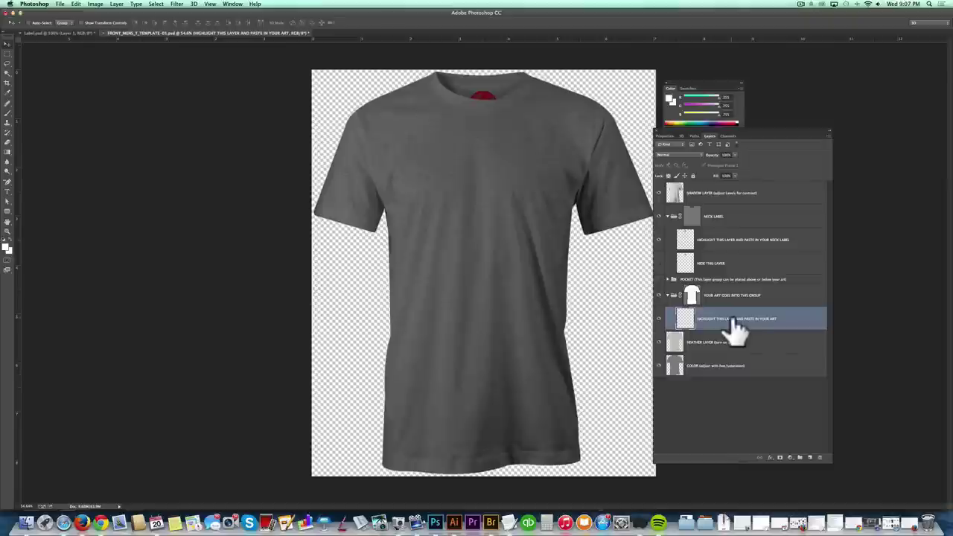
key(super+v)
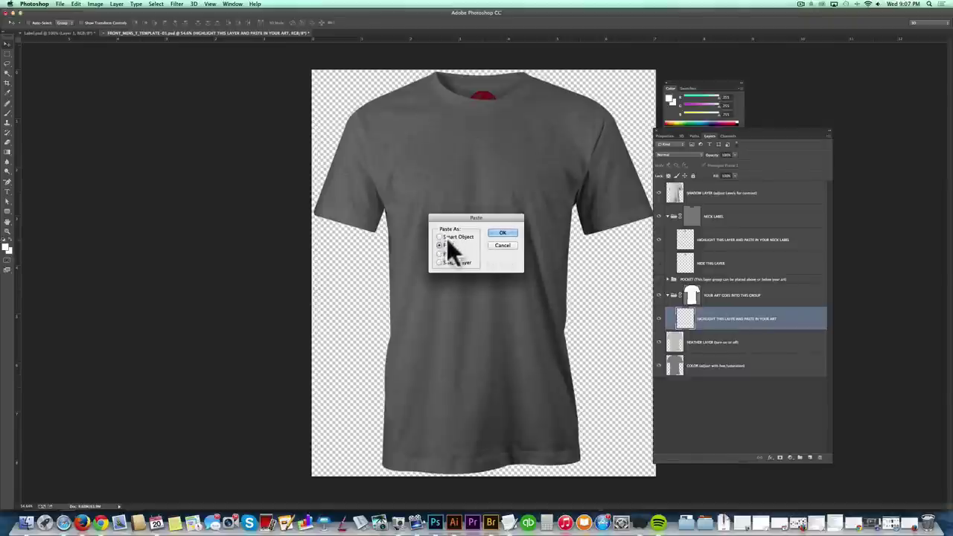
- Paste the logo as pixels, scale it down, and centre it on the shirt's chest
click(497, 234)
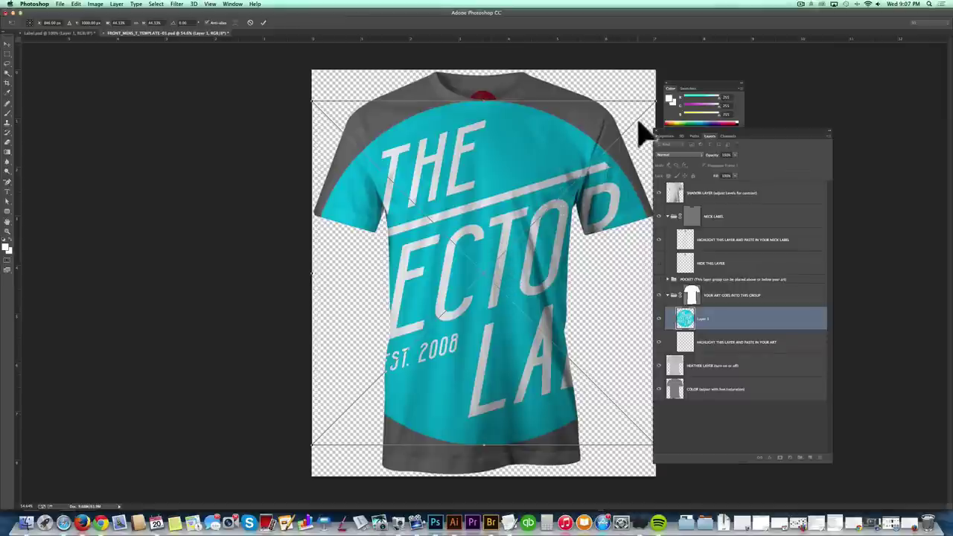
drag(651, 102, 630, 101)
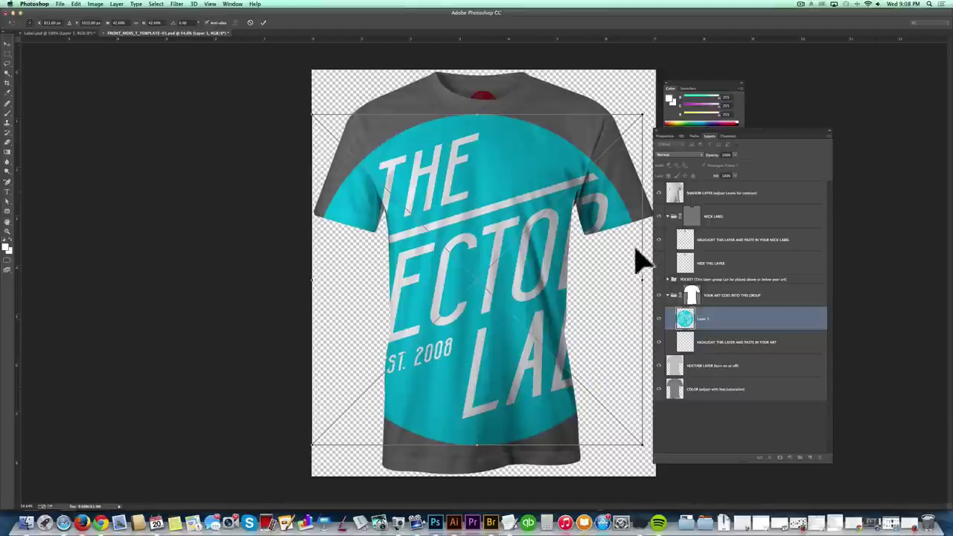
drag(644, 113, 410, 272)
drag(396, 347, 507, 182)
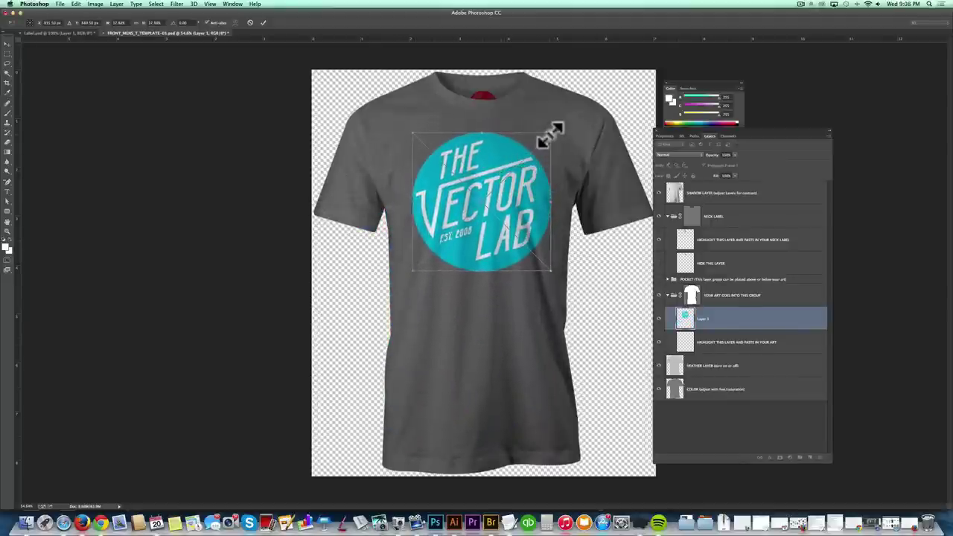
drag(550, 134, 542, 132)
drag(525, 183, 521, 190)
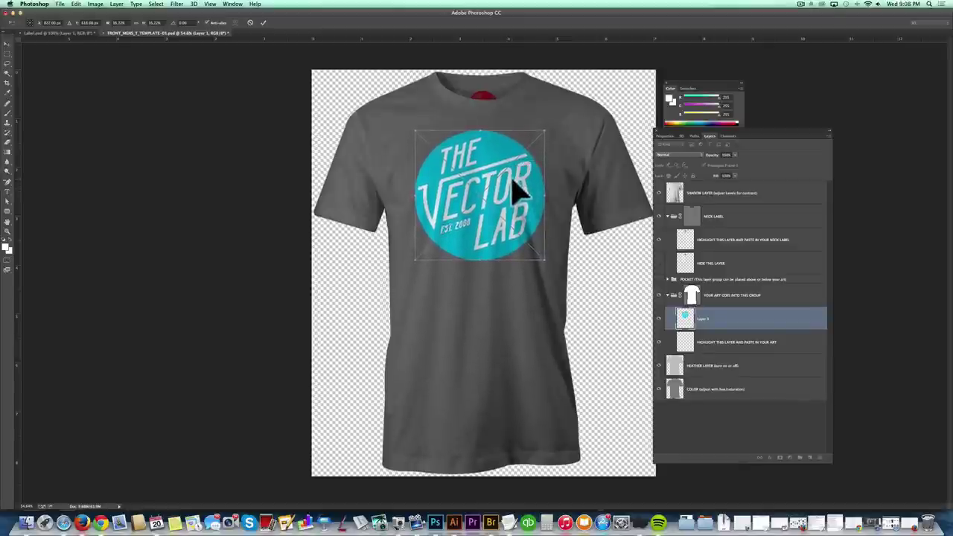
- Commit the transform, zoom to 100%, and nudge the logo slightly left on the chest
key(Return)
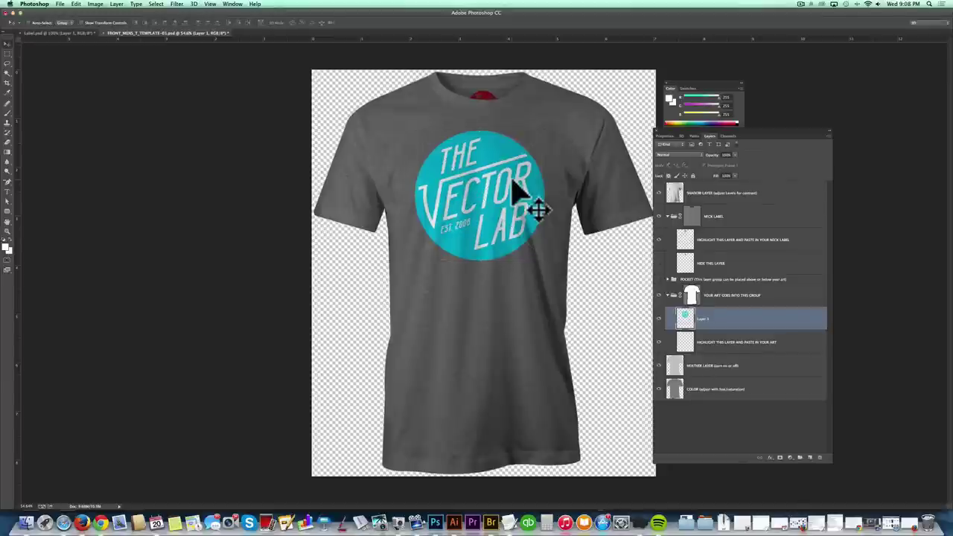
key(z)
click(521, 192)
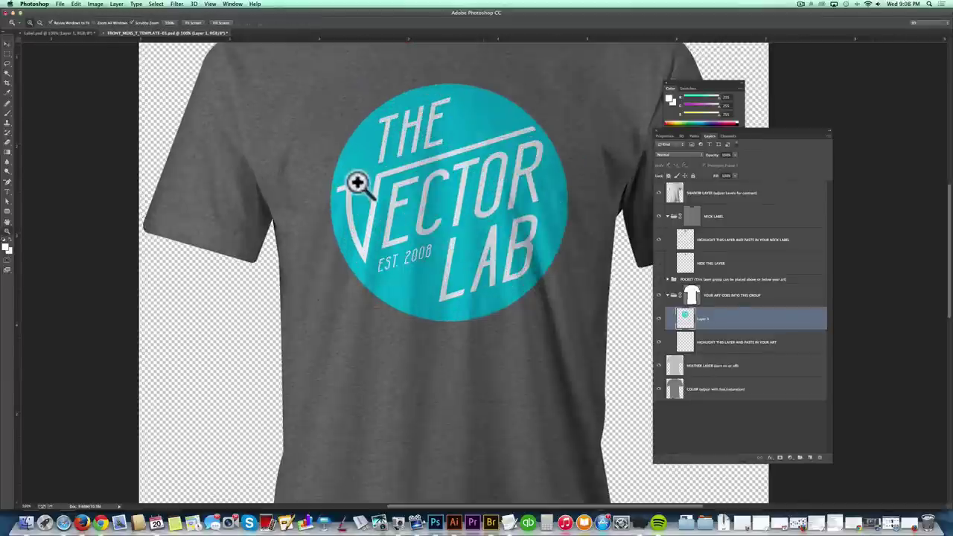
click(6, 43)
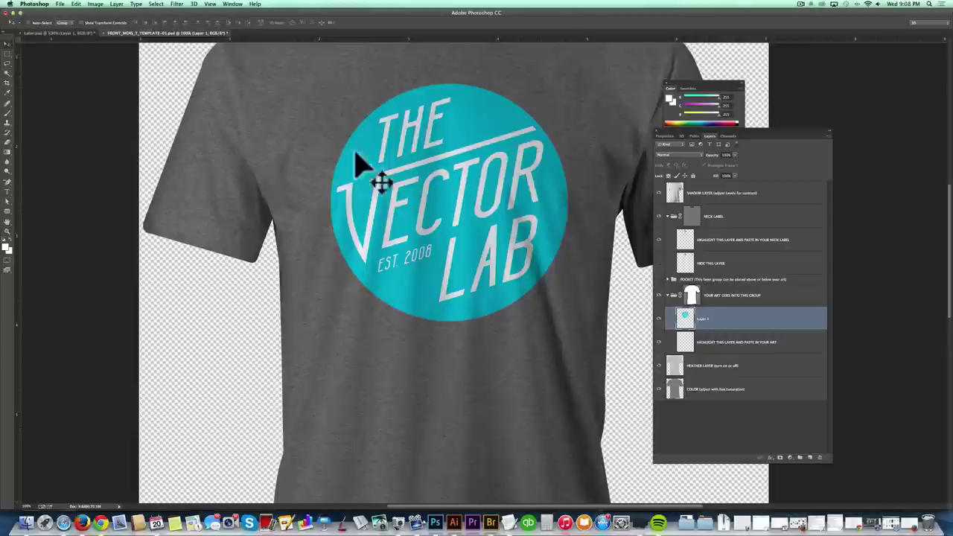
drag(426, 179, 421, 181)
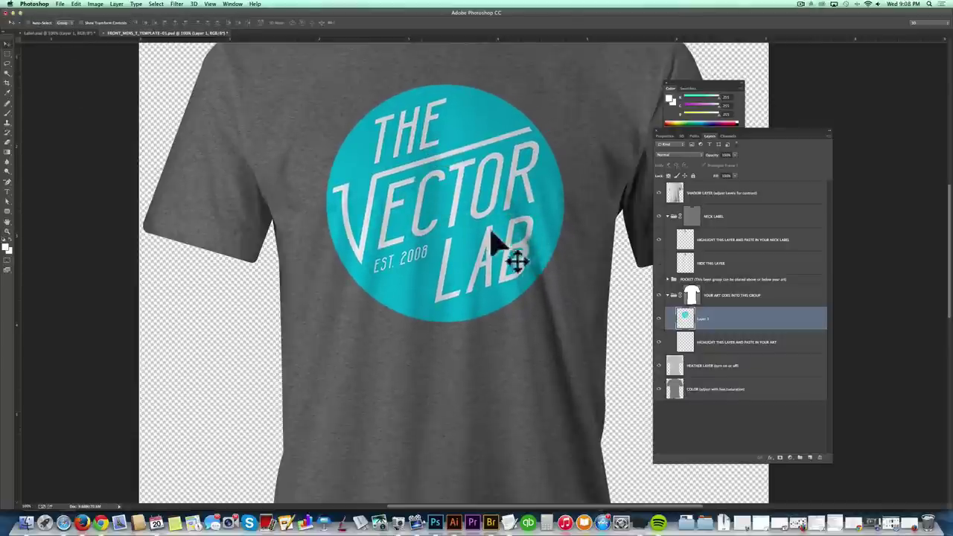
key(z)
alt+click(451, 212)
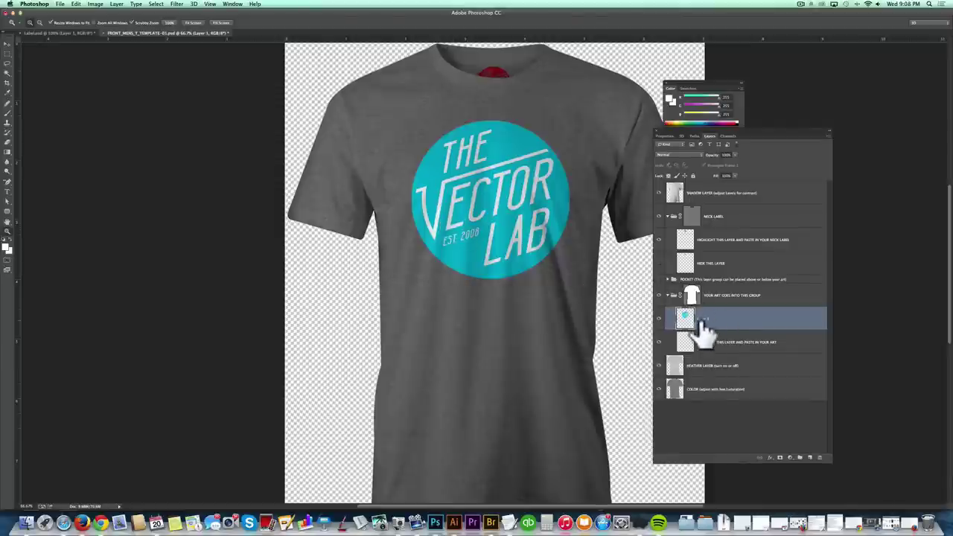
- Run the Displace filter on the logo with Horizontal and Vertical Scale of 10
click(176, 4)
mouse_move(177, 99)
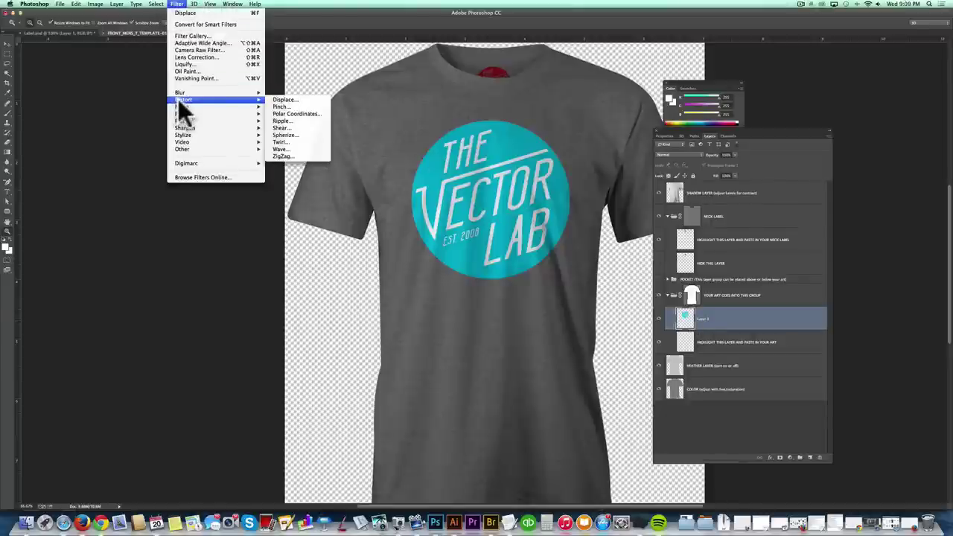
click(286, 99)
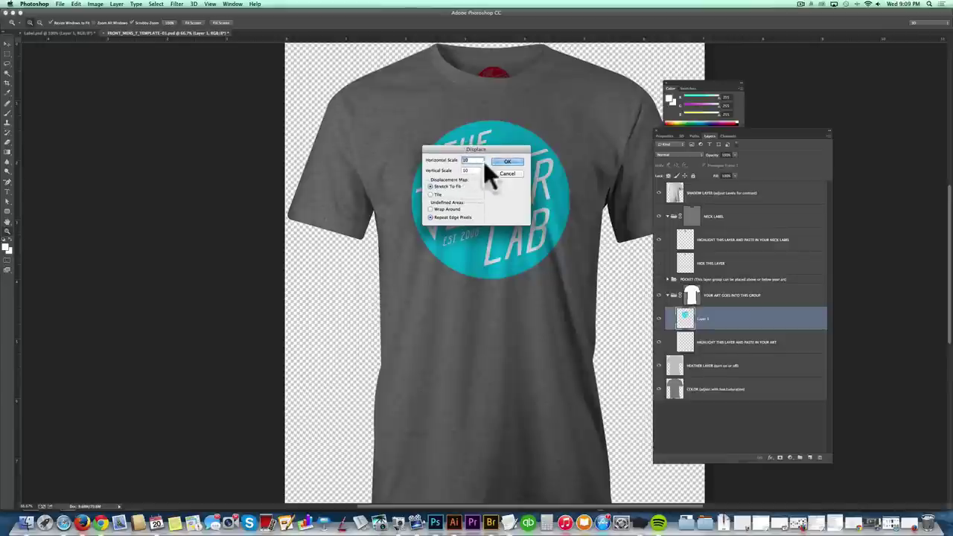
click(509, 162)
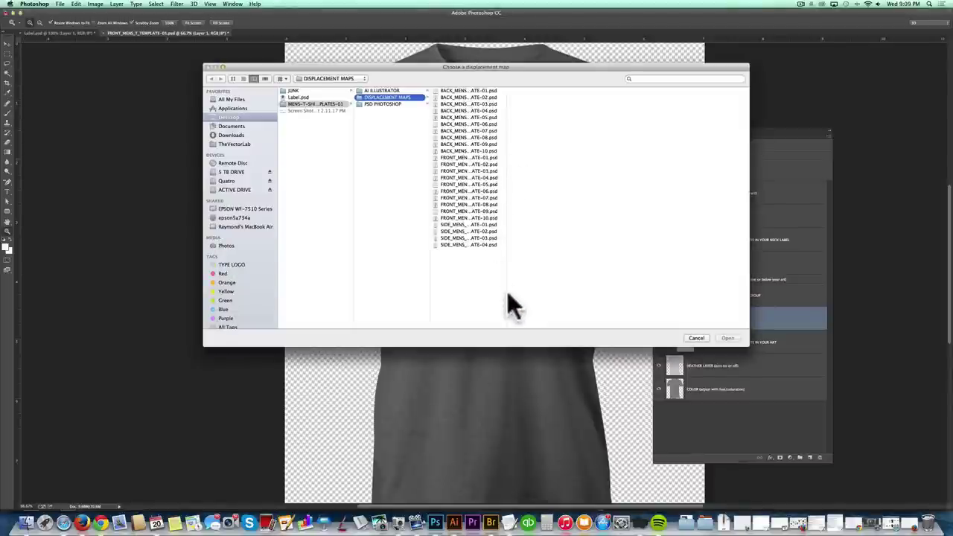
- Use FRONT_MENS_T_TEMPLATE-01.psd as the displacement map so the logo follows the shirt's folds
drag(506, 293, 539, 291)
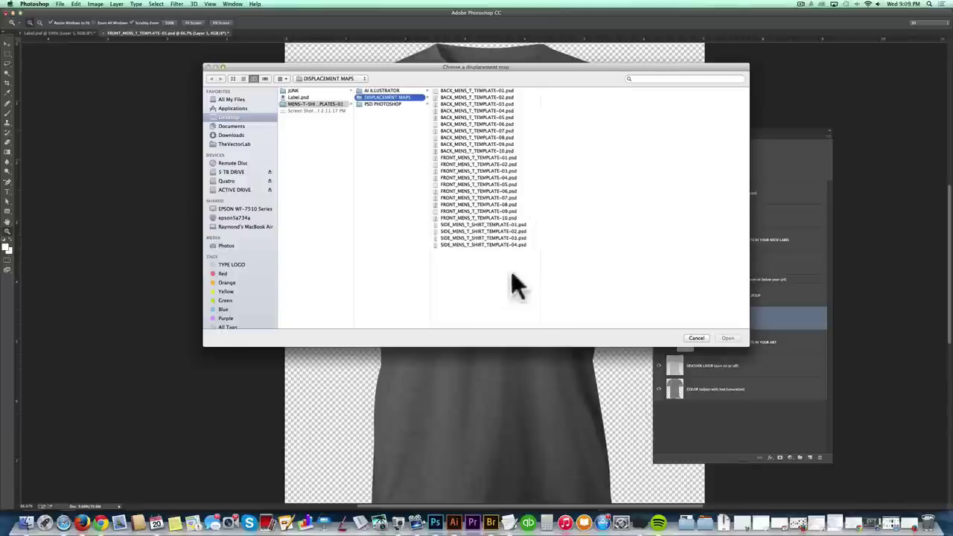
drag(463, 64, 395, 193)
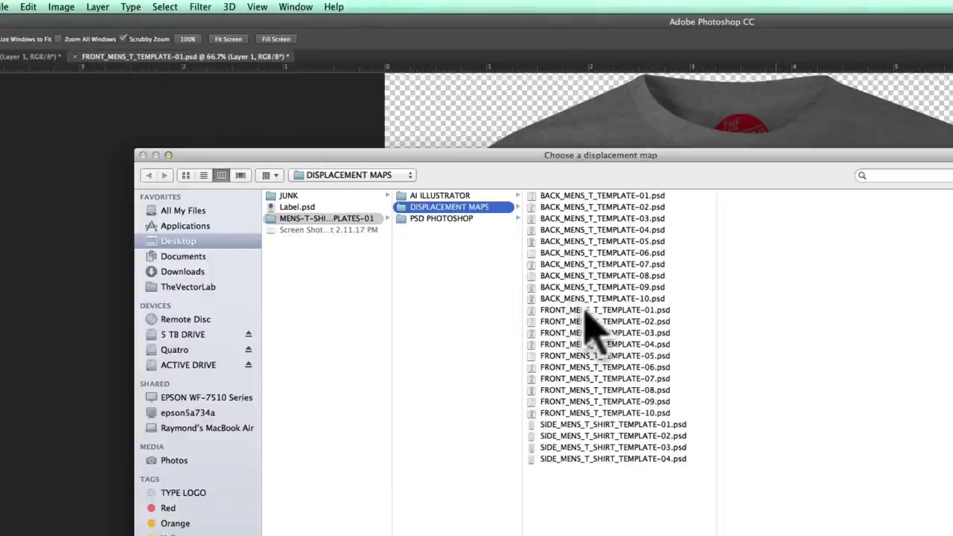
click(585, 310)
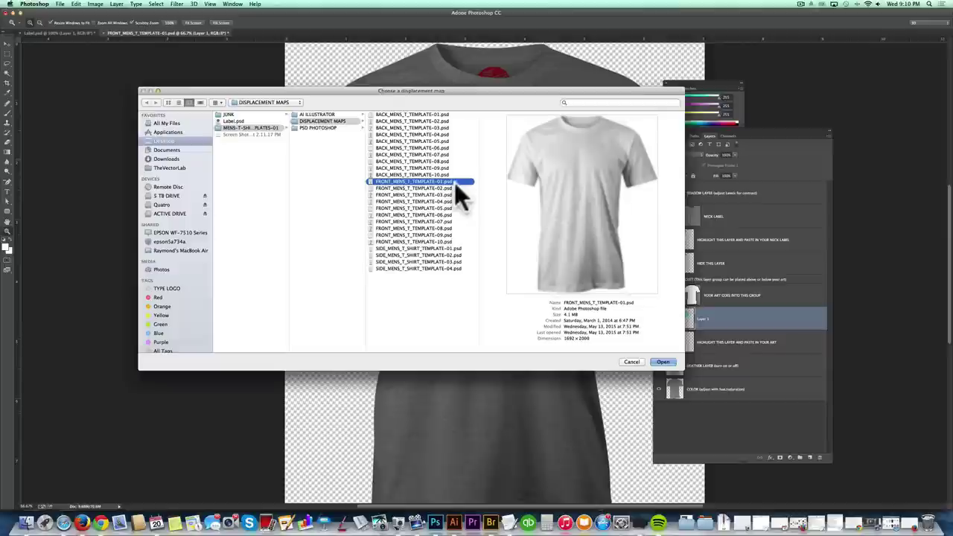
click(661, 363)
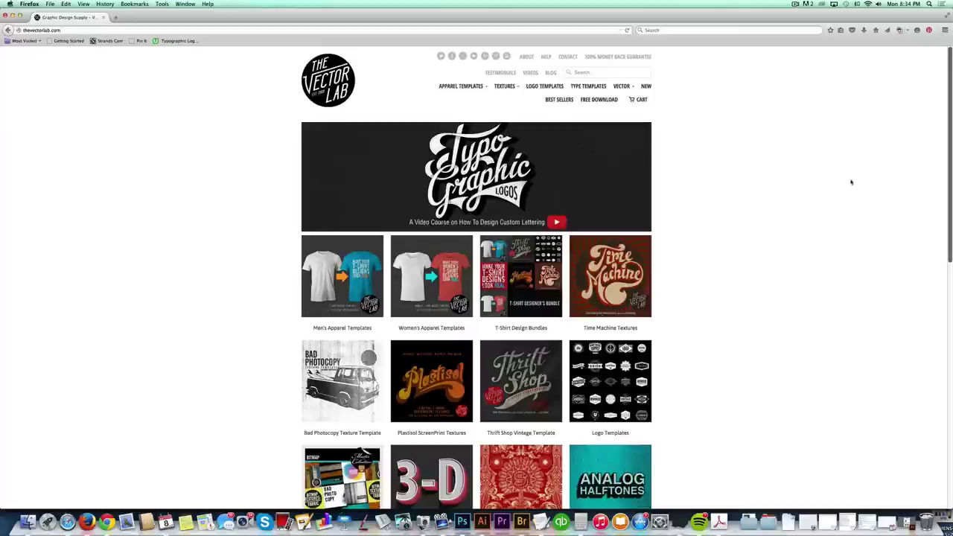
- Enter an e-mail address in The Vector Lab's free Graphic Design Launch Kit signup form
scroll(791, 290, down, 5)
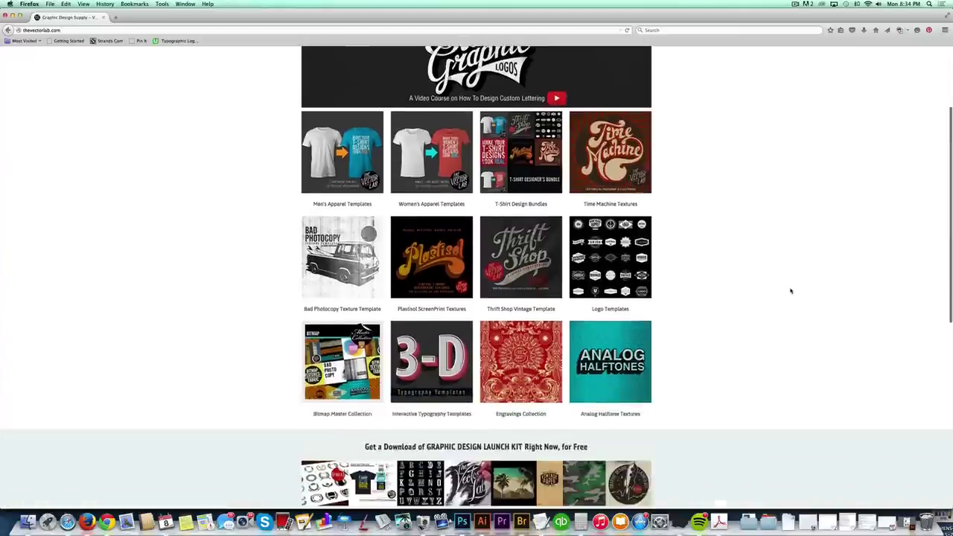
scroll(791, 291, down, 4)
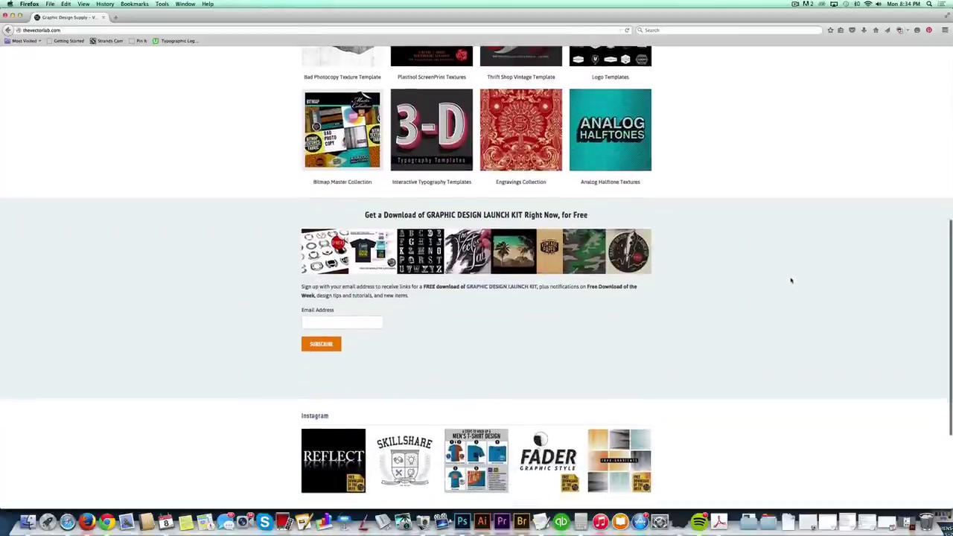
click(328, 325)
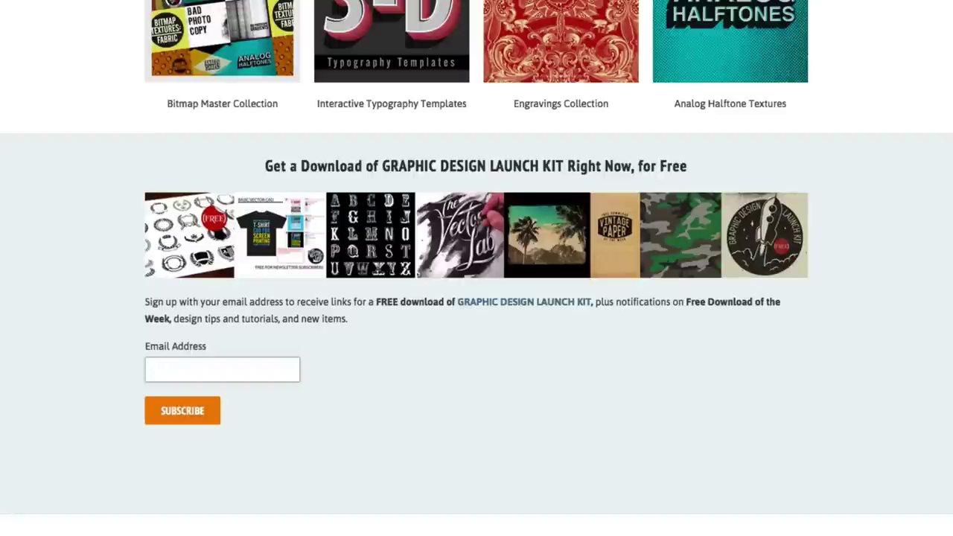
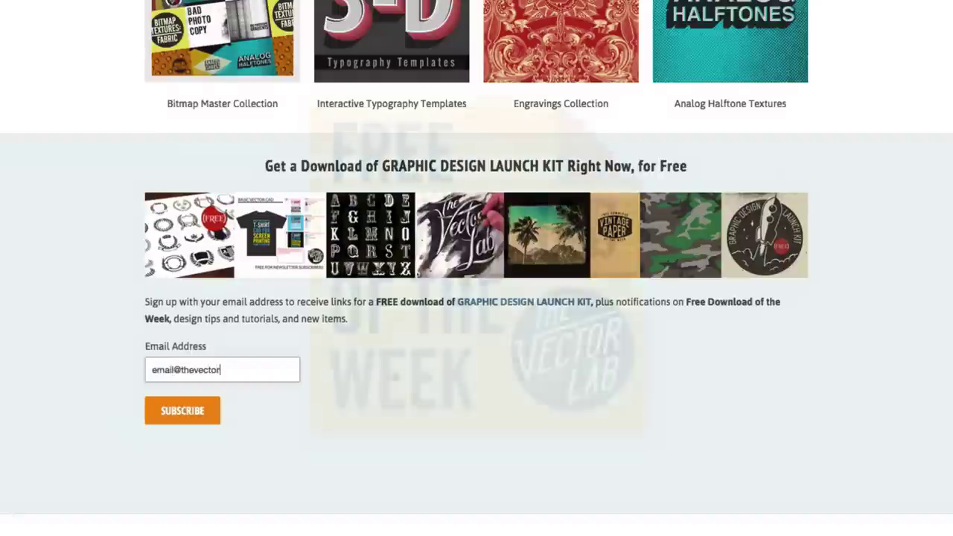